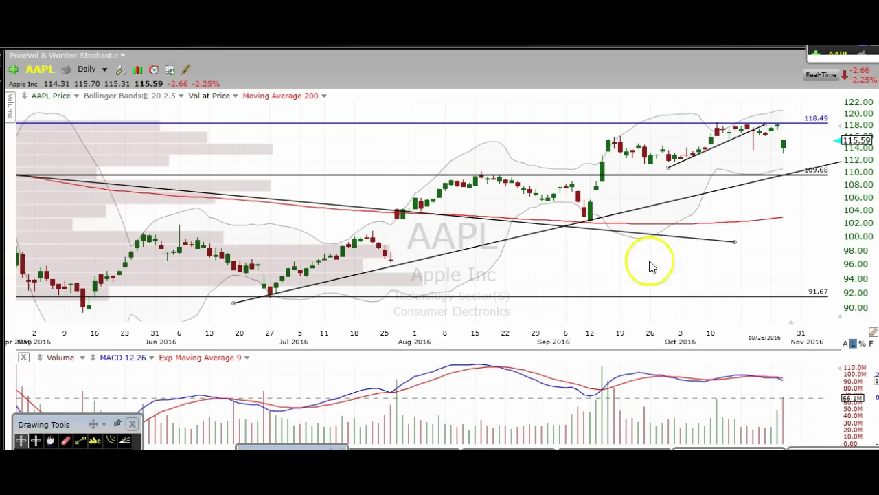
mouse_move(507, 445)
left_click(459, 441)
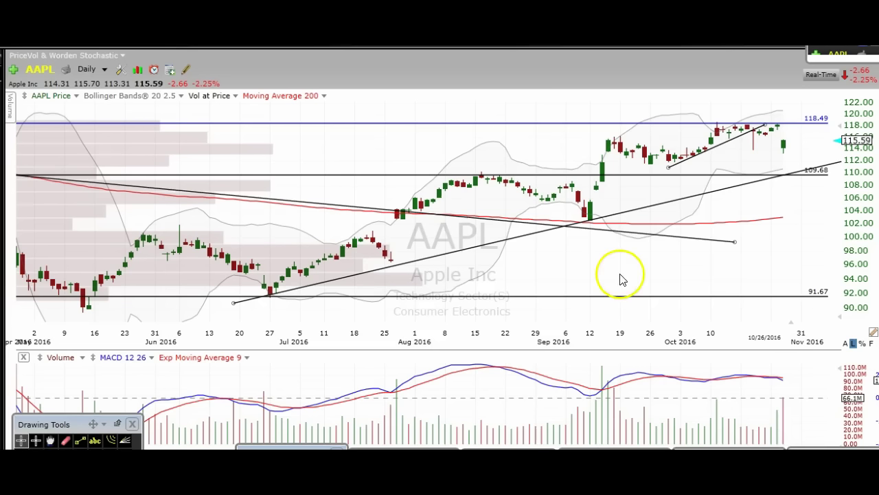
left_click(620, 275)
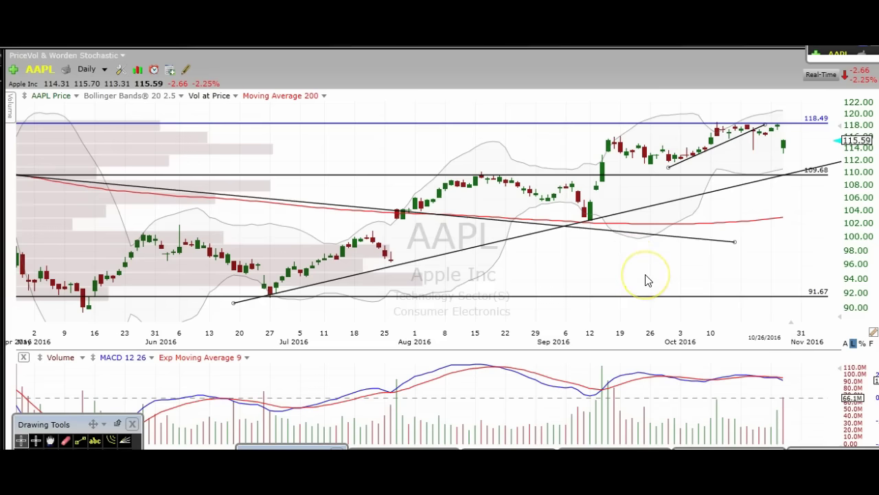
Examine the AAPL daily chart around the latest price gap, the 109.68 horizontal line and the long rising trendline
scroll(642, 276, "down", 3)
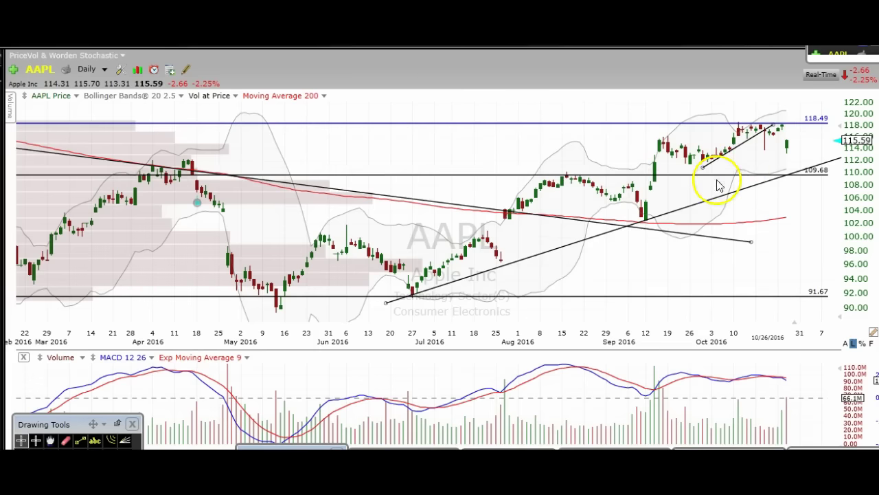
scroll(748, 171, "up", 2)
scroll(747, 170, "up", 3)
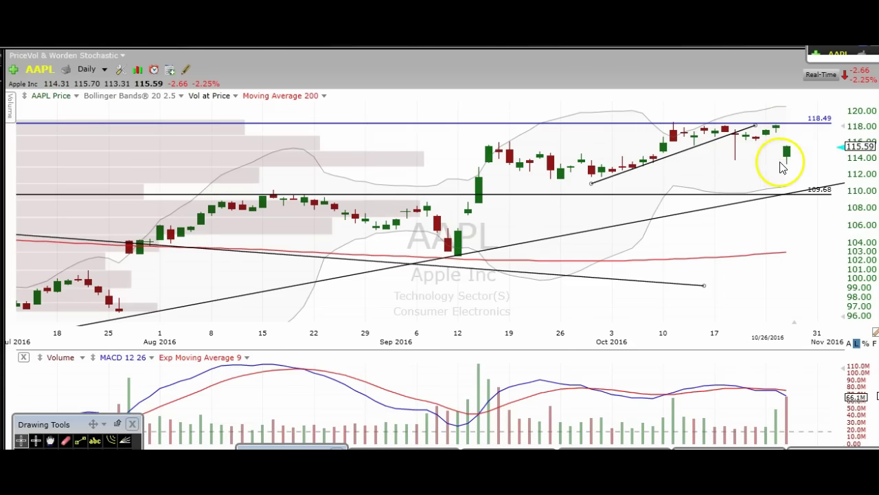
scroll(773, 158, "up", 2)
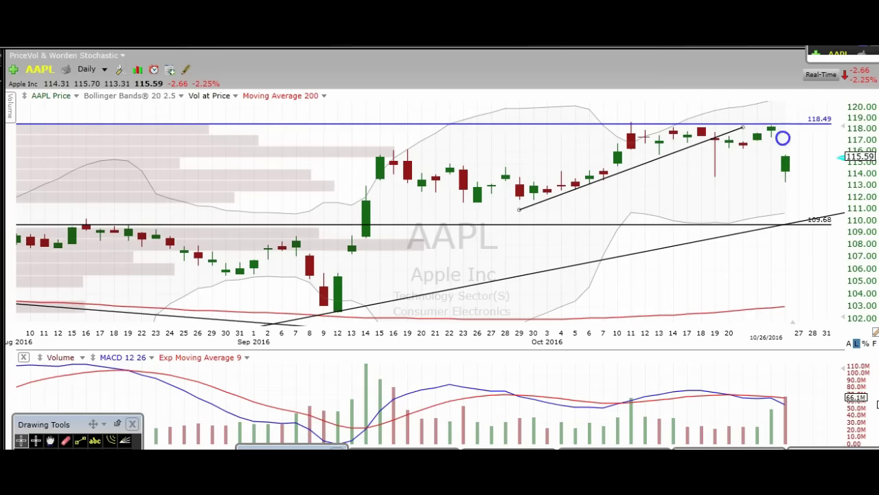
left_click(783, 138)
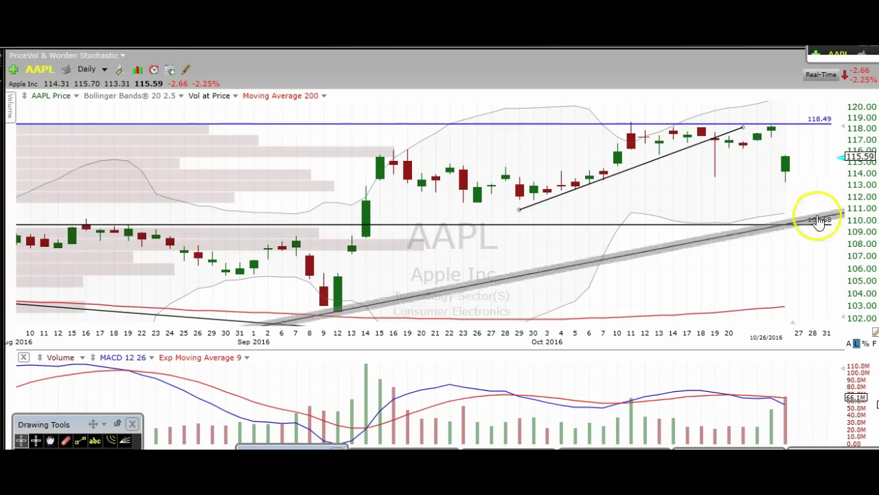
scroll(795, 176, "down", 2)
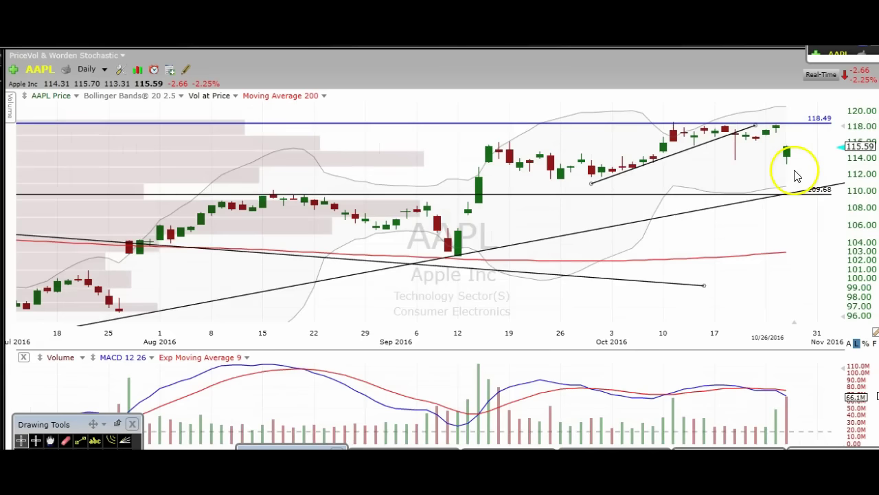
left_click(636, 194)
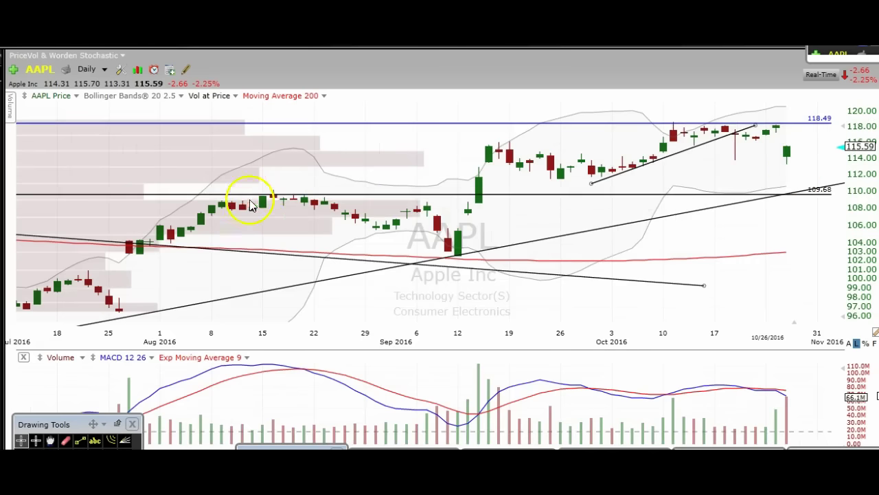
scroll(271, 217, "down", 3)
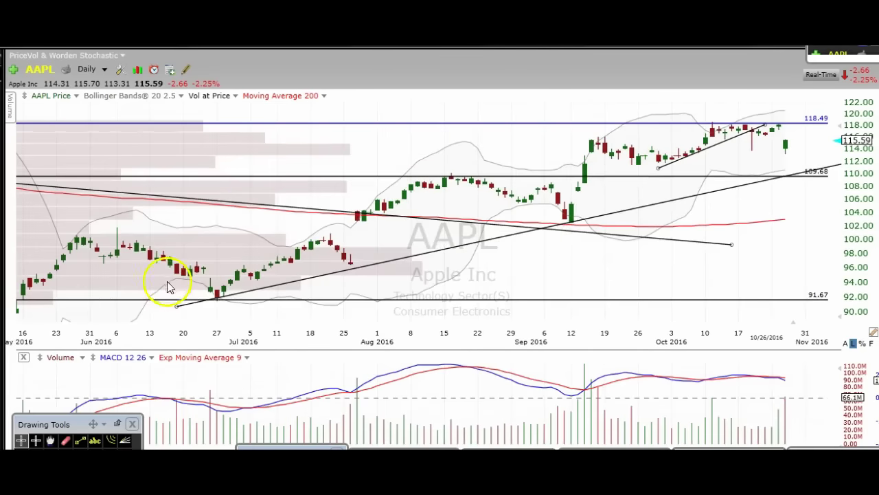
left_click(213, 299)
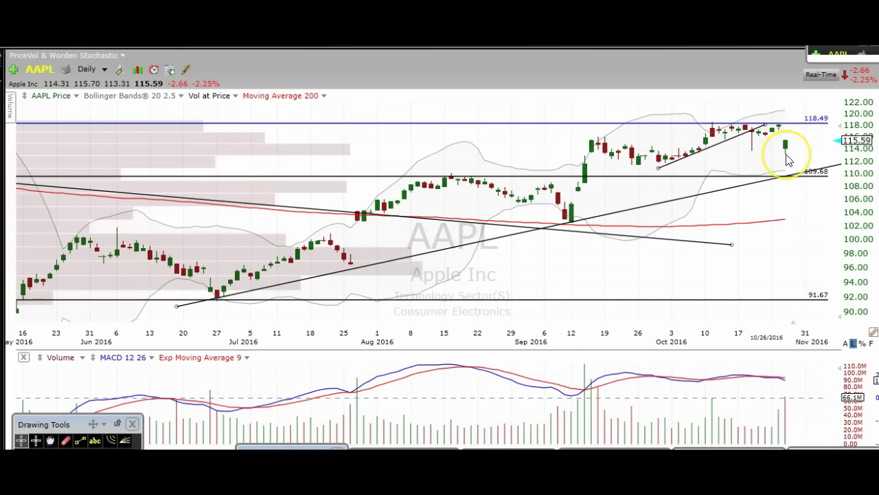
left_click(783, 141)
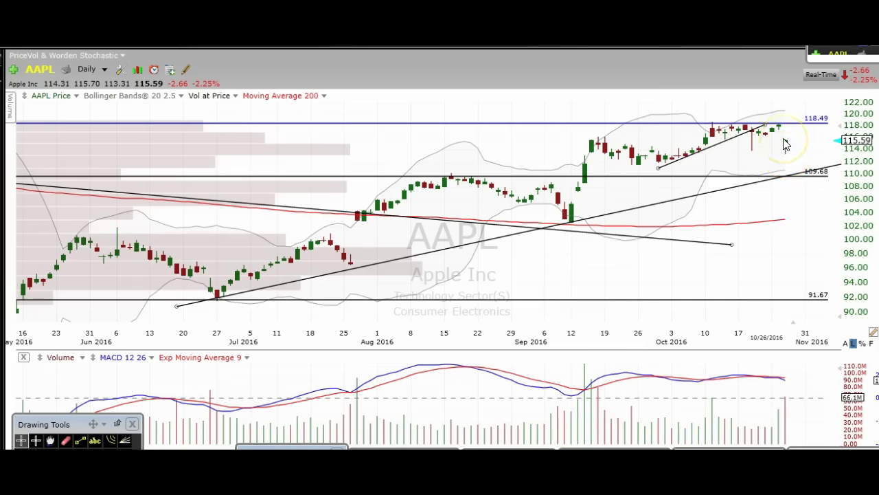
Change the chart's symbol to TSLA
left_click_drag(781, 167, 781, 164)
type("tsla")
key("Return")
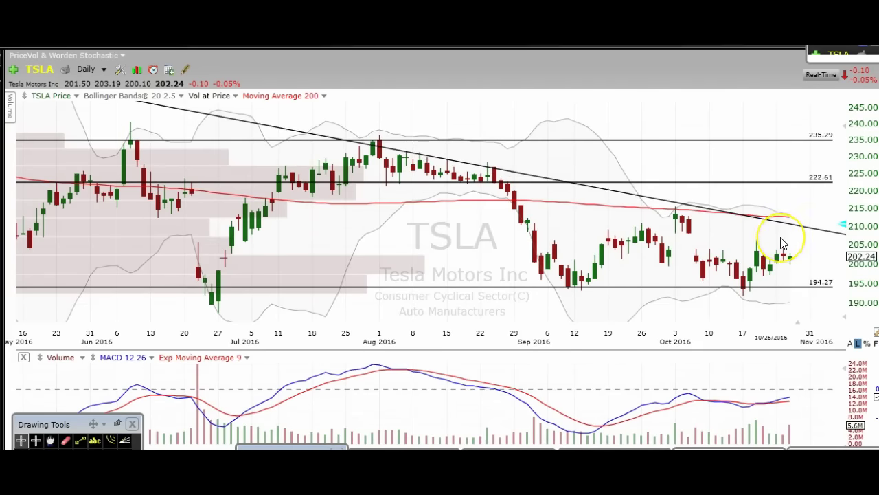
View TSLA on the 15 Minute timeframe, and return to Daily to inspect the recent candles against the descending trendline
left_click(95, 70)
left_click(103, 154)
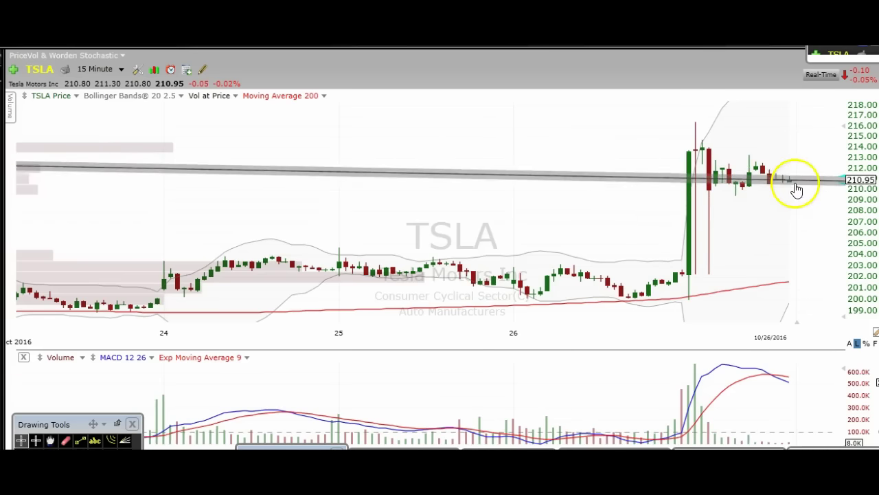
left_click(110, 69)
left_click(93, 220)
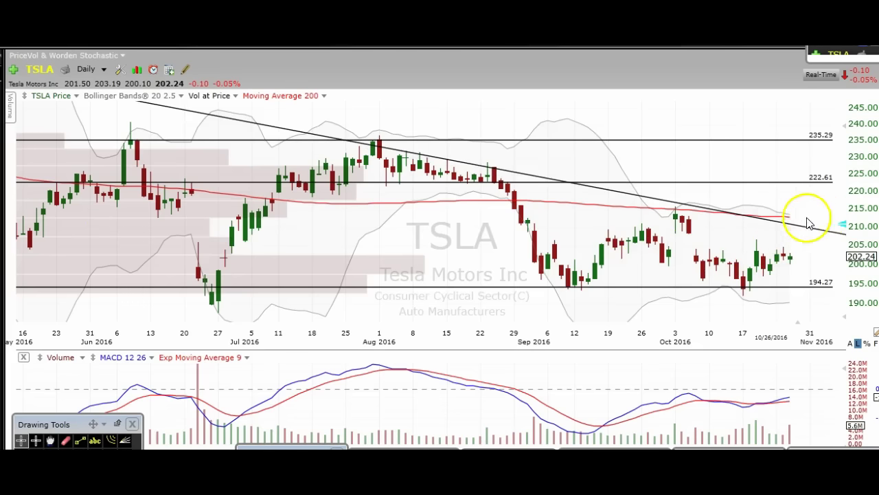
scroll(772, 231, "up", 5)
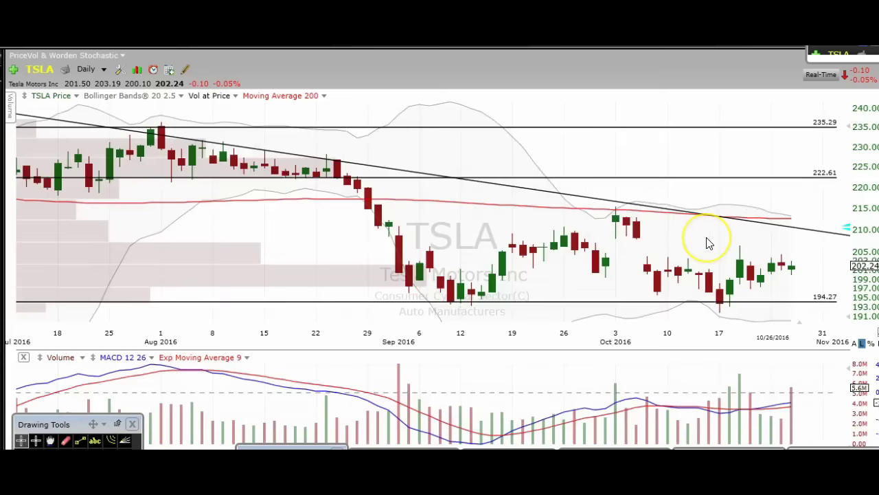
left_click(512, 199)
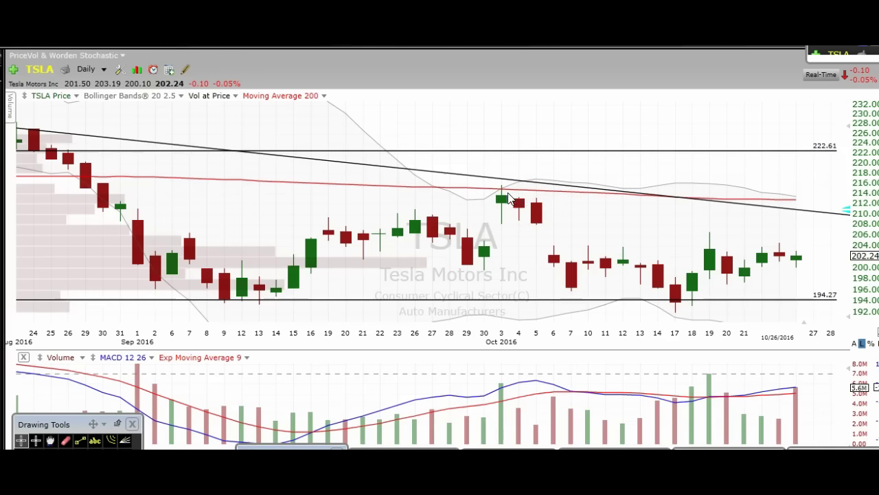
scroll(794, 178, "down", 2)
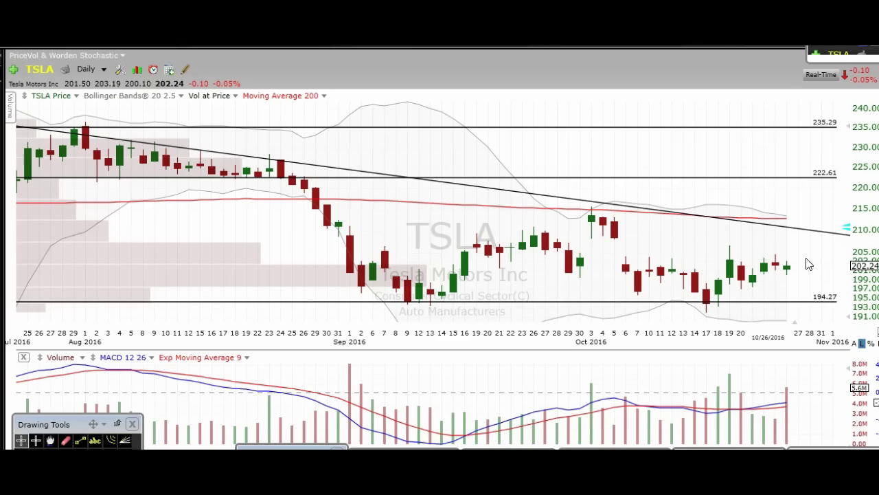
Change the chart's symbol to NFLX
left_click(747, 251)
type("nflx")
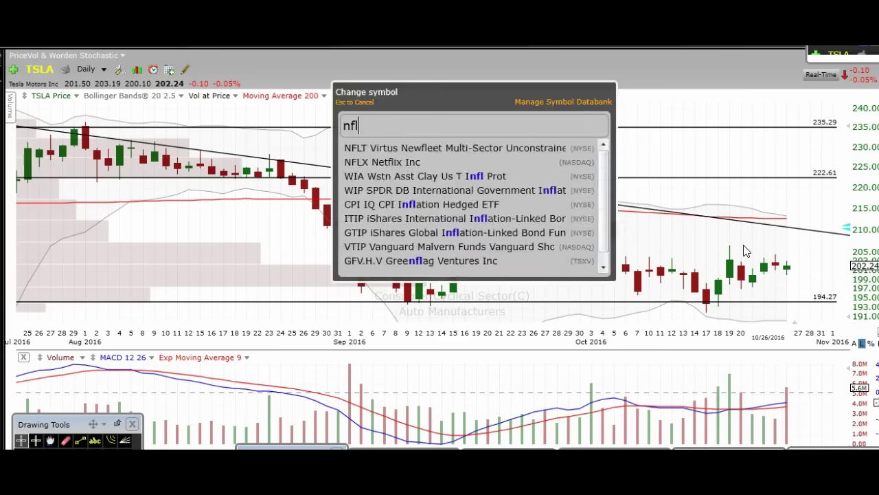
key("Return")
Examine the NFLX daily price history and the most recent candles around the 129.24 horizontal line
scroll(746, 251, "down", 5)
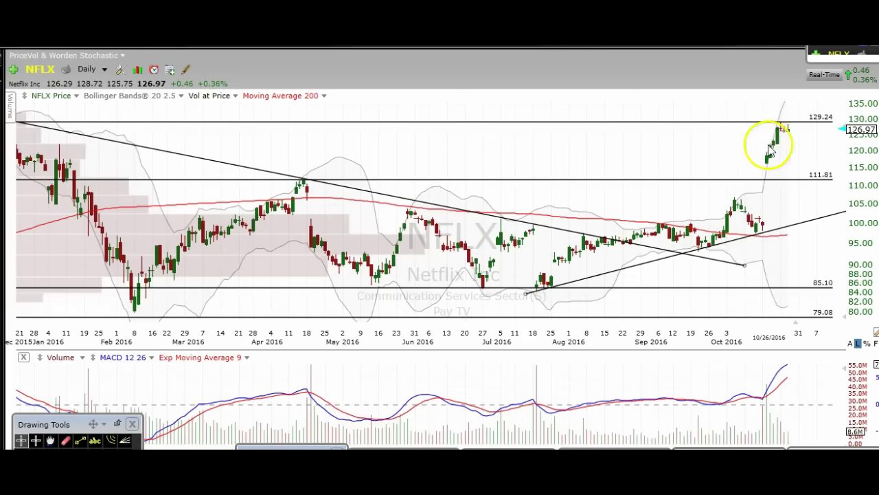
scroll(784, 146, "down", 2)
scroll(783, 150, "down", 2)
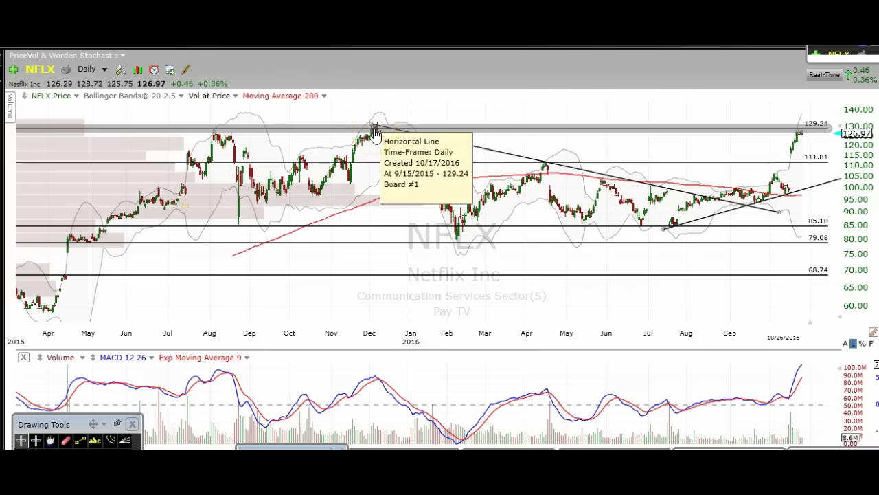
scroll(680, 148, "up", 2)
scroll(680, 150, "up", 2)
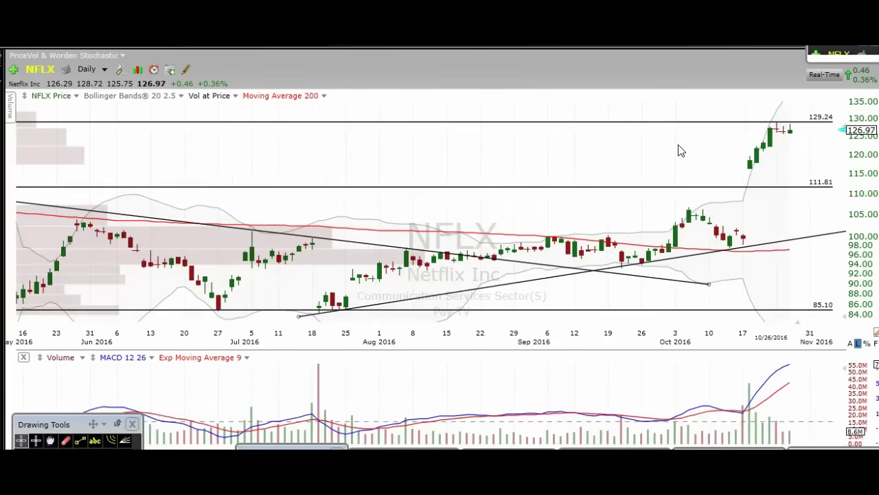
scroll(680, 150, "up", 2)
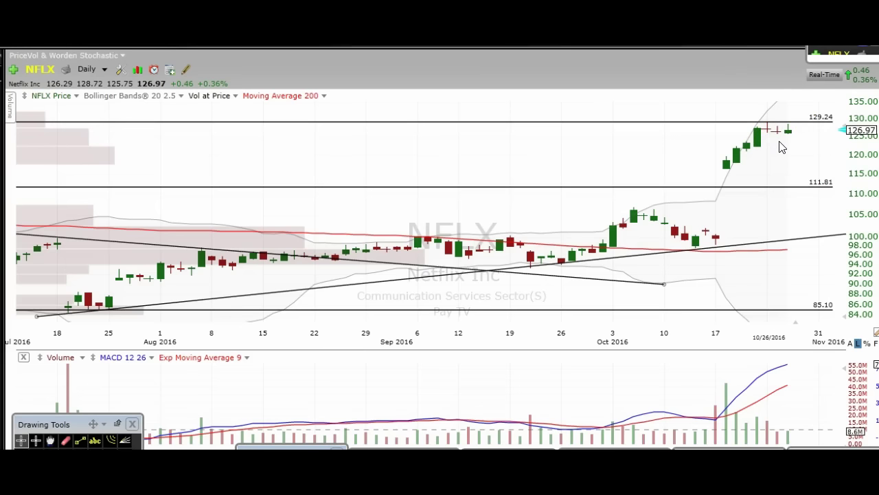
left_click(802, 145)
left_click(783, 119)
left_click(781, 124)
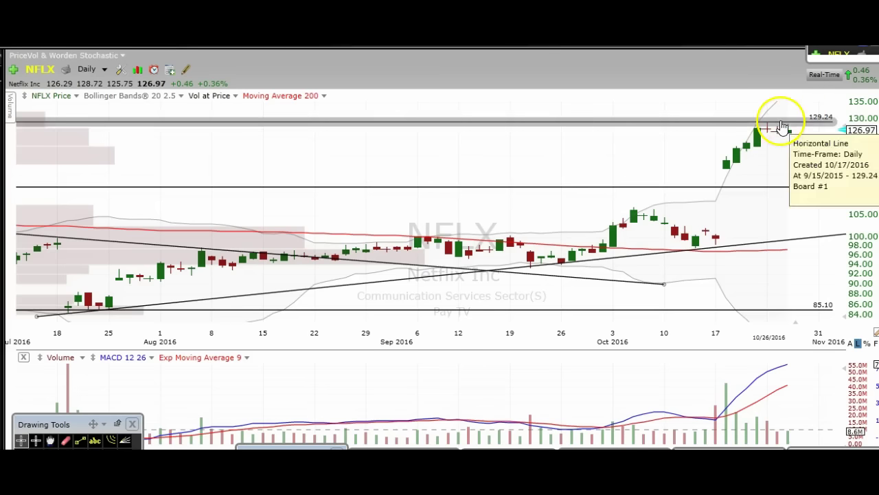
left_click(788, 136)
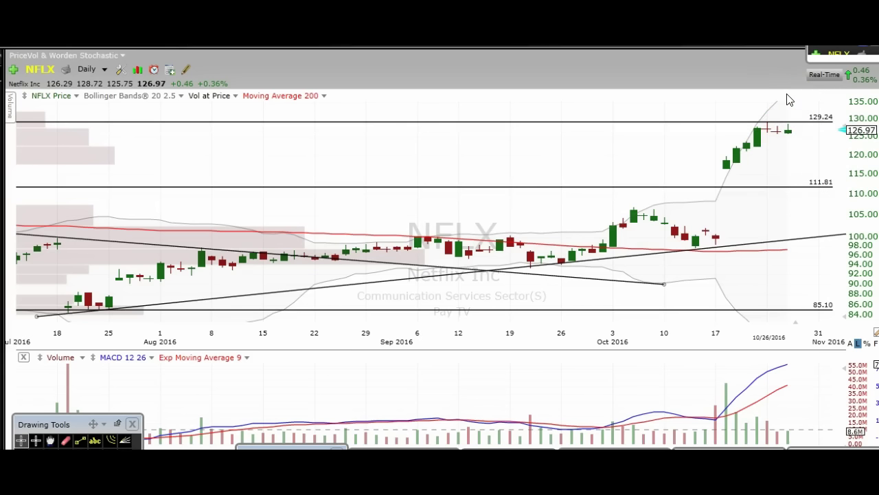
Change the chart's symbol to KORS
left_click(785, 124)
type("kors")
key("Return")
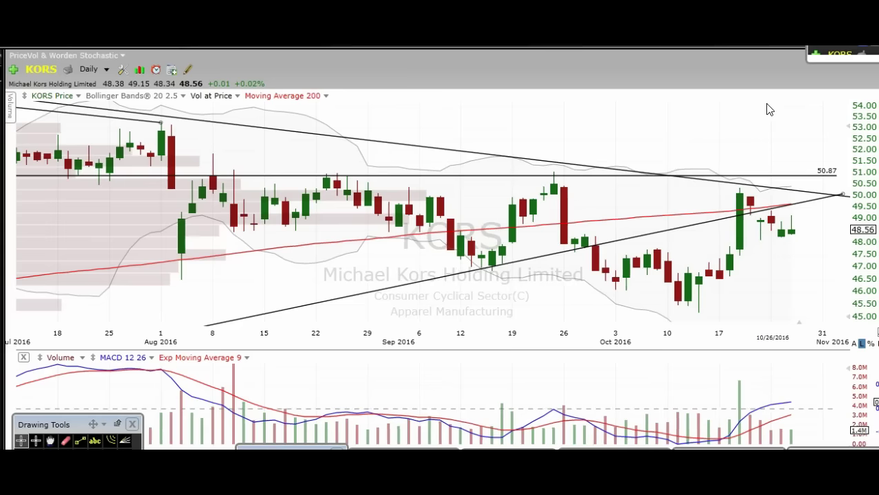
Inspect the converging KORS trendlines on the Weekly timeframe, and return the chart to Daily to examine the price near their intersection
scroll(765, 108, "down", 2)
left_click(756, 186)
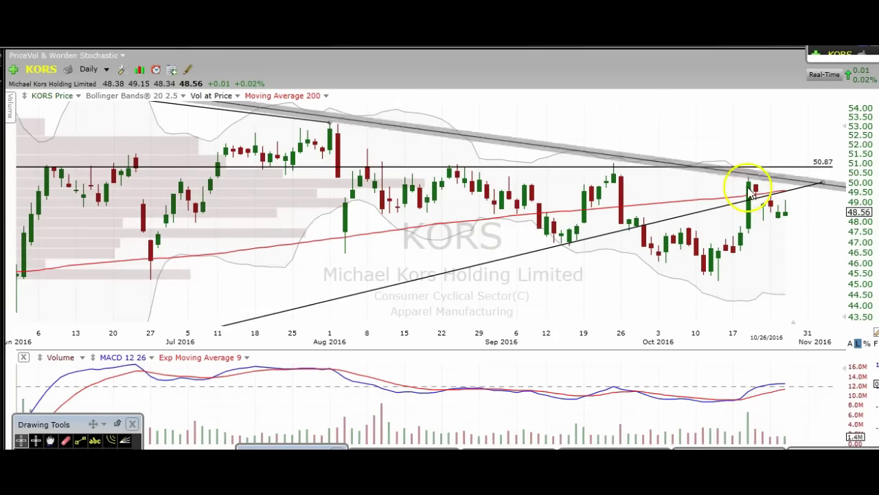
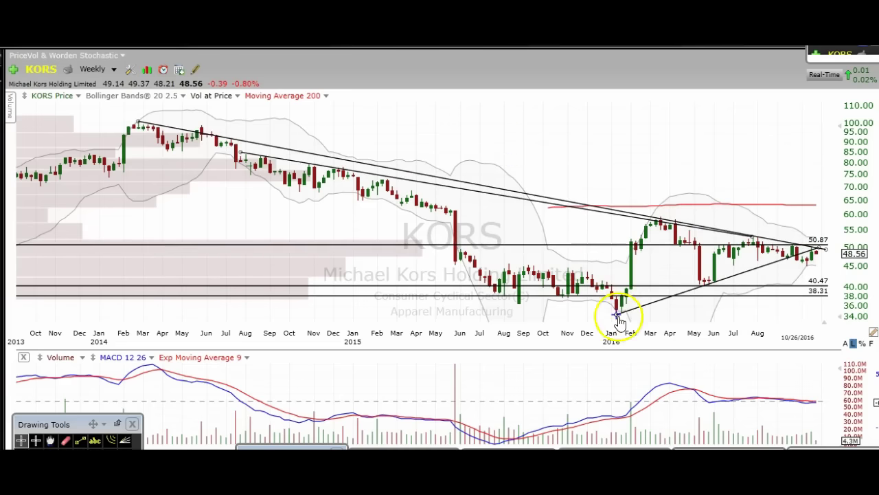
scroll(620, 320, "up", 6)
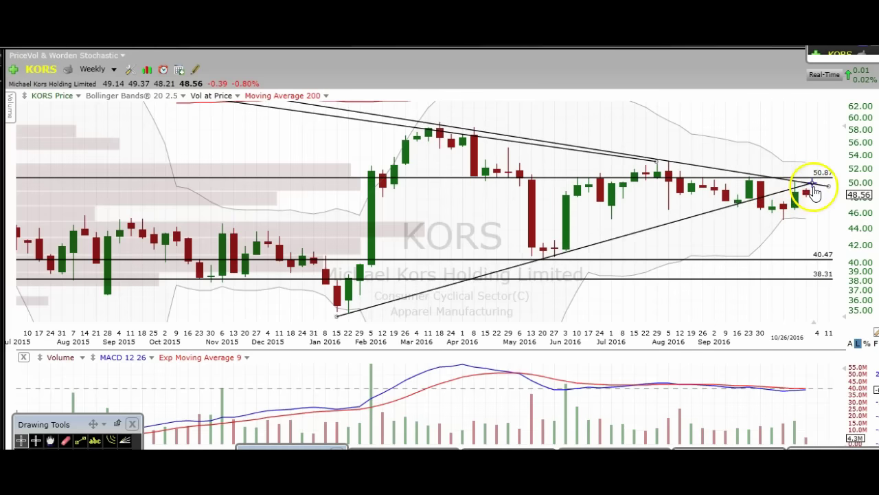
left_click(96, 69)
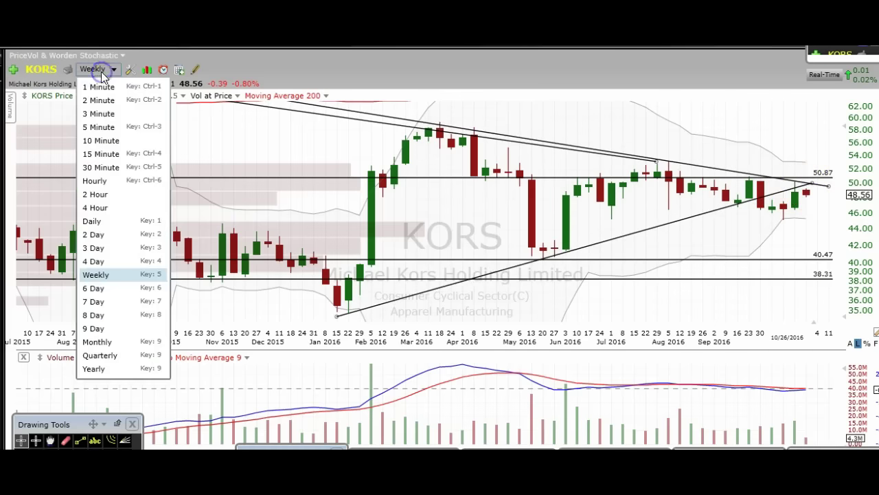
left_click(96, 221)
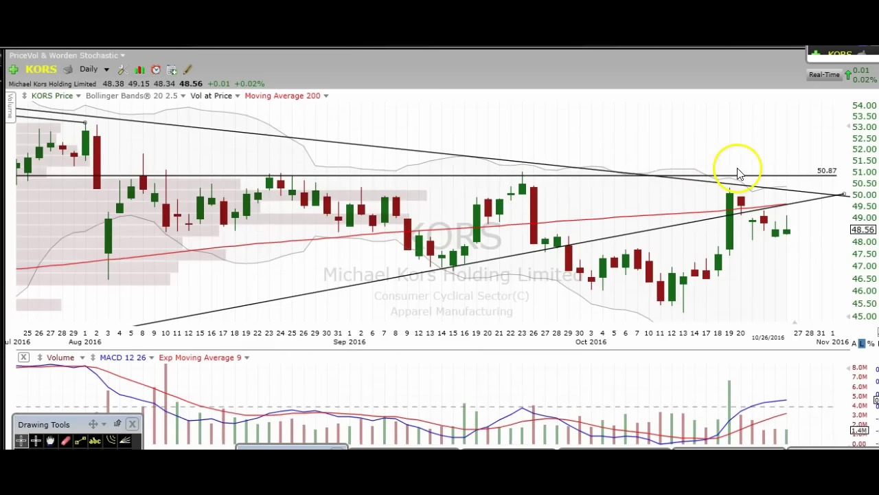
scroll(779, 230, "down", 2)
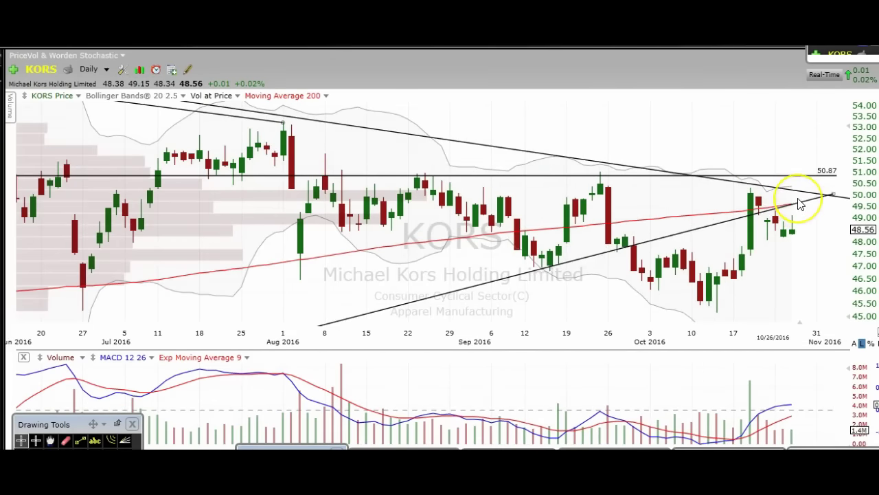
scroll(800, 210, "down", 3)
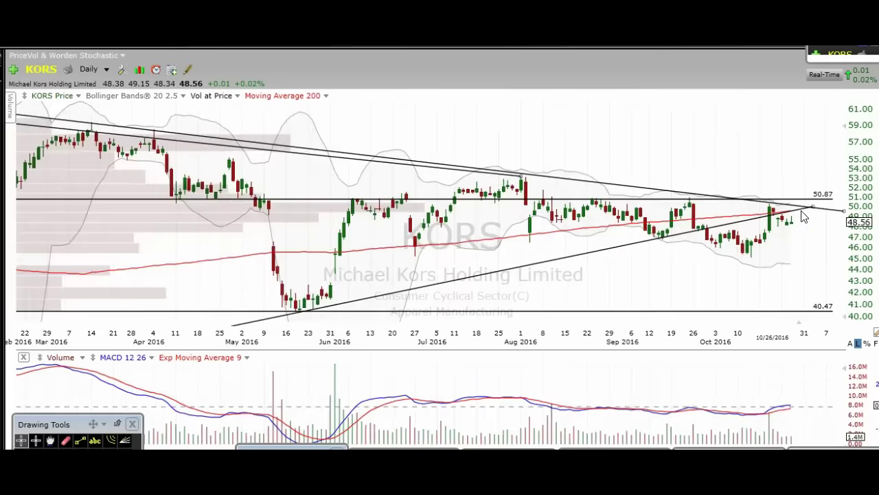
left_click_drag(778, 231, 759, 254)
left_click_drag(337, 290, 338, 284)
Change the chart's symbol to CMG
left_click(766, 151)
type("cmg")
key("Return")
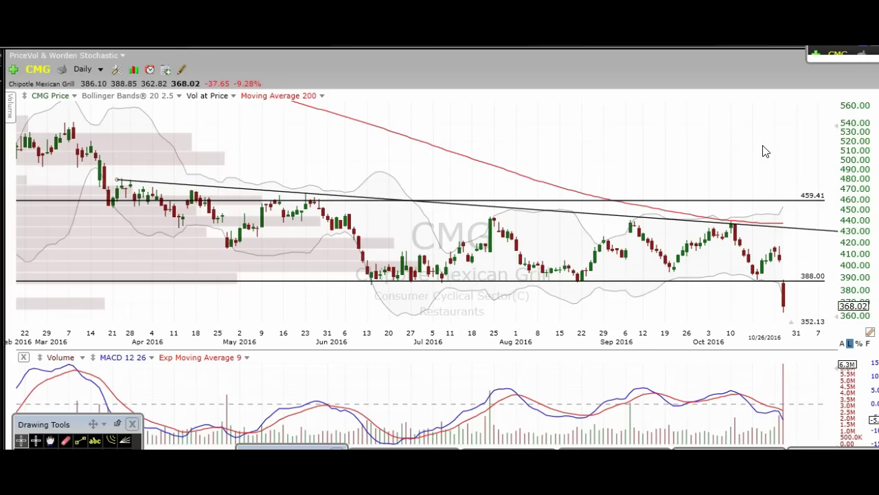
Change the chart's symbol to GM
type("gm")
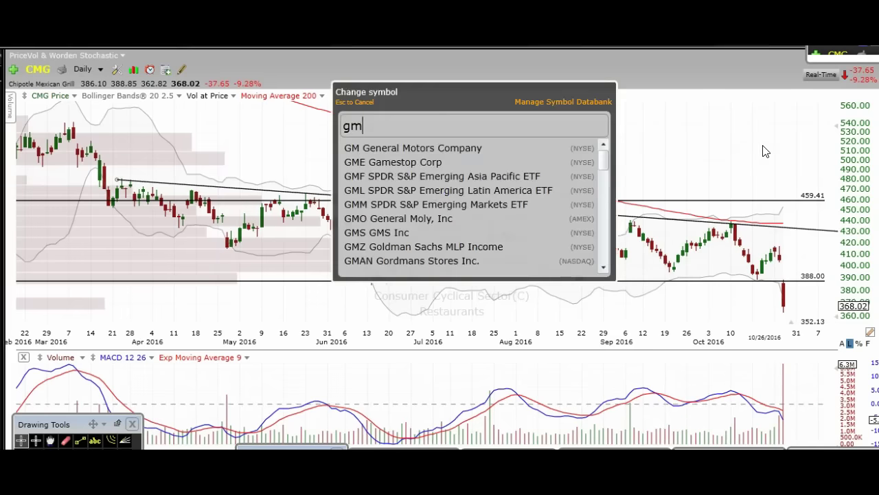
key("Return")
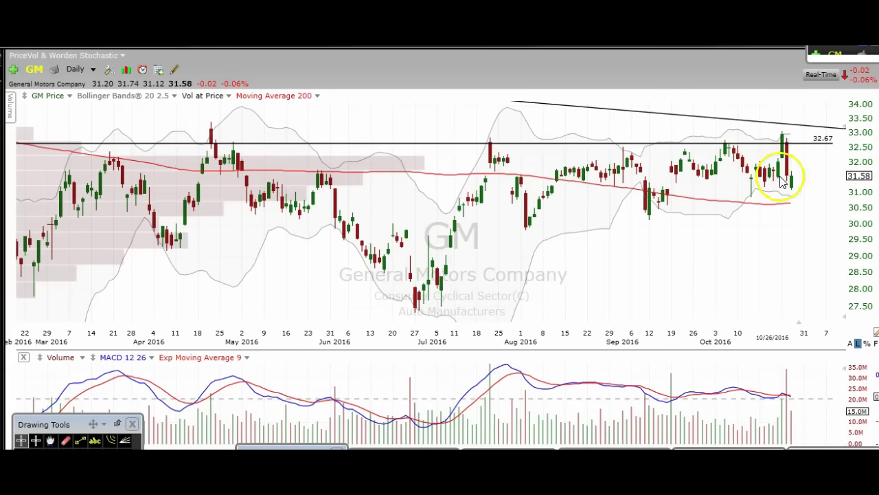
Change the chart's symbol to BA
scroll(781, 180, "down", 2)
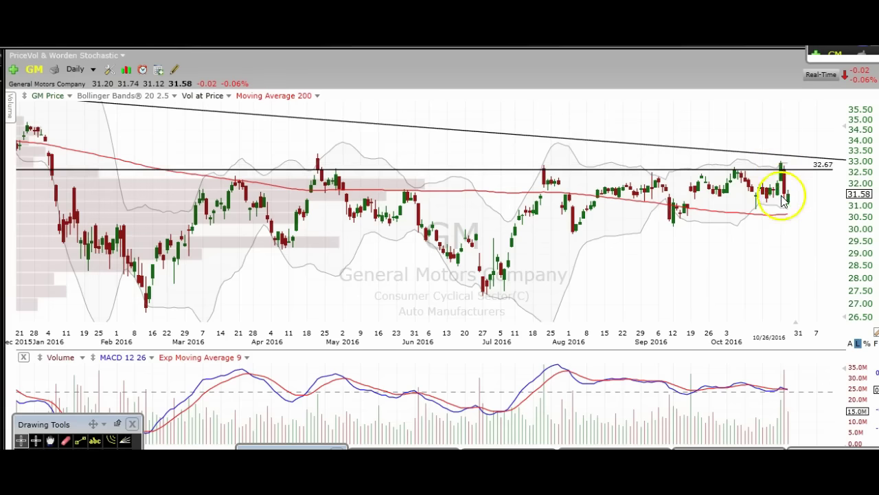
scroll(783, 200, "up", 2)
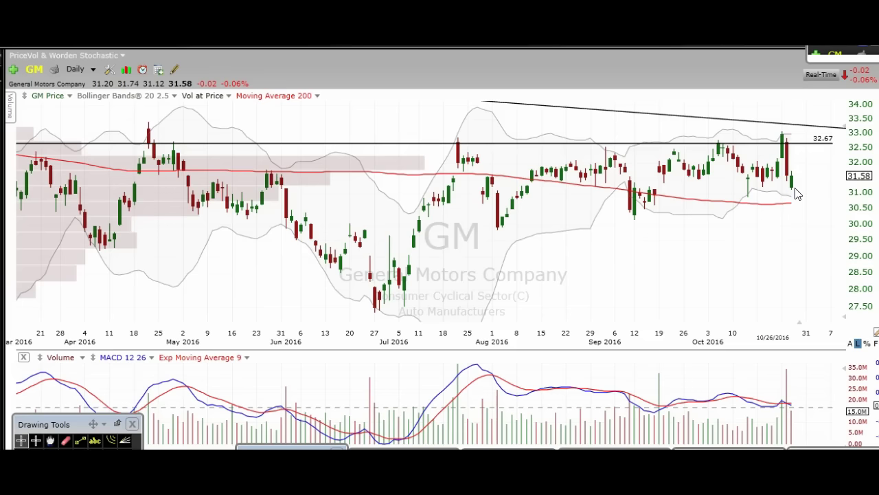
type("ba")
key("Return")
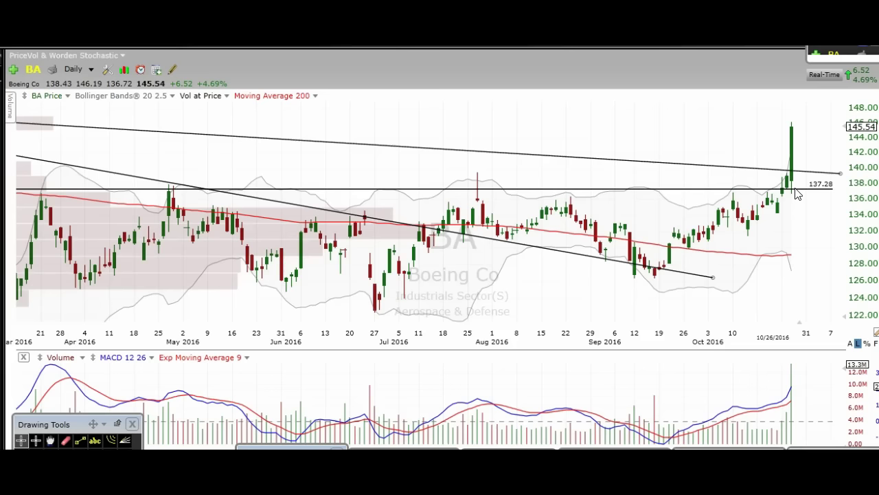
Draw a horizontal resistance line across the late-2015 highs on the BA chart and adjust it to 149.30
scroll(794, 220, "down", 2)
left_click(788, 239)
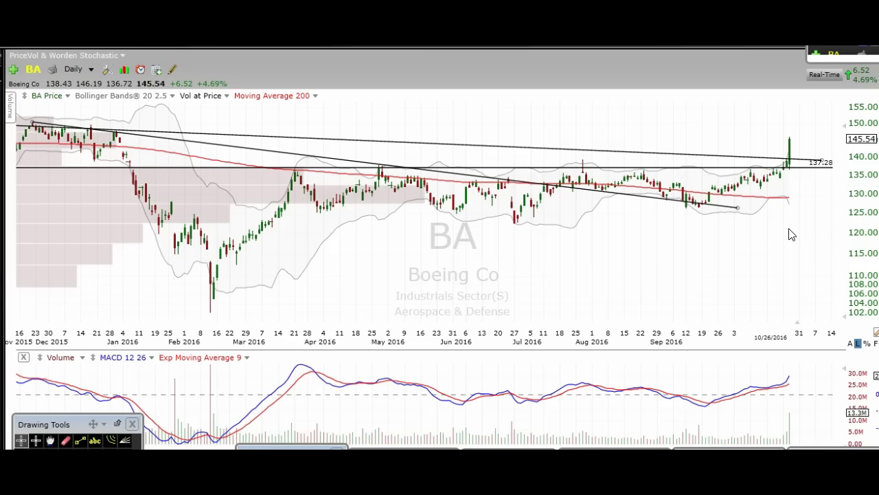
scroll(790, 234, "down", 3)
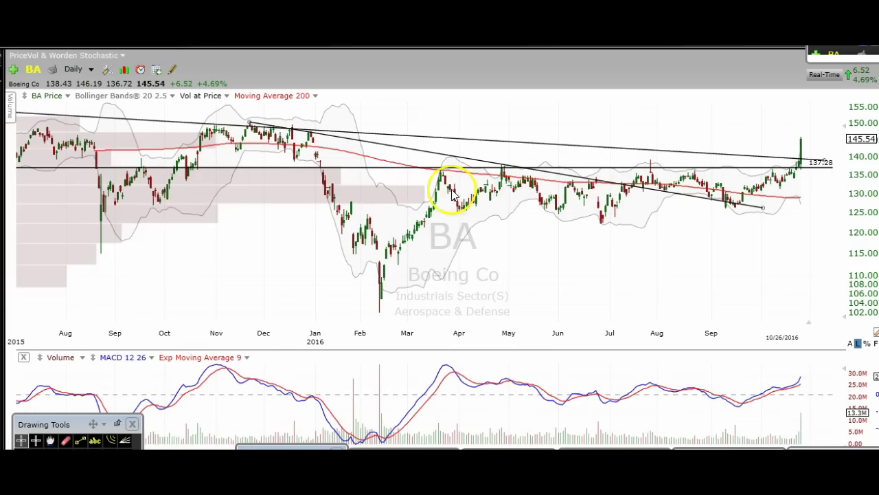
scroll(800, 200, "up", 1)
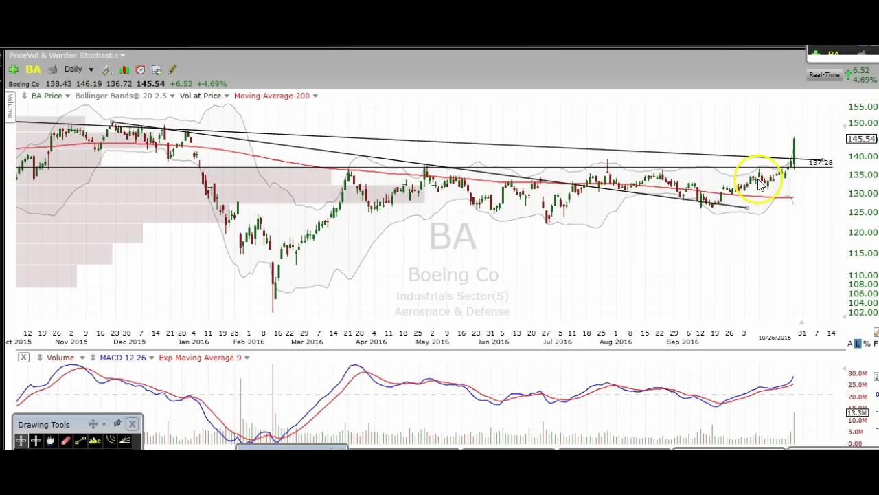
scroll(812, 181, "down", 2)
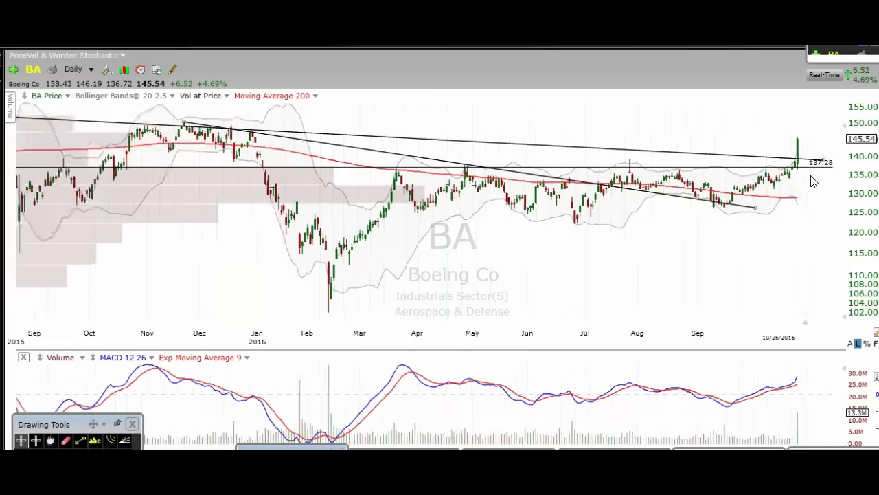
left_click_drag(77, 426, 75, 397)
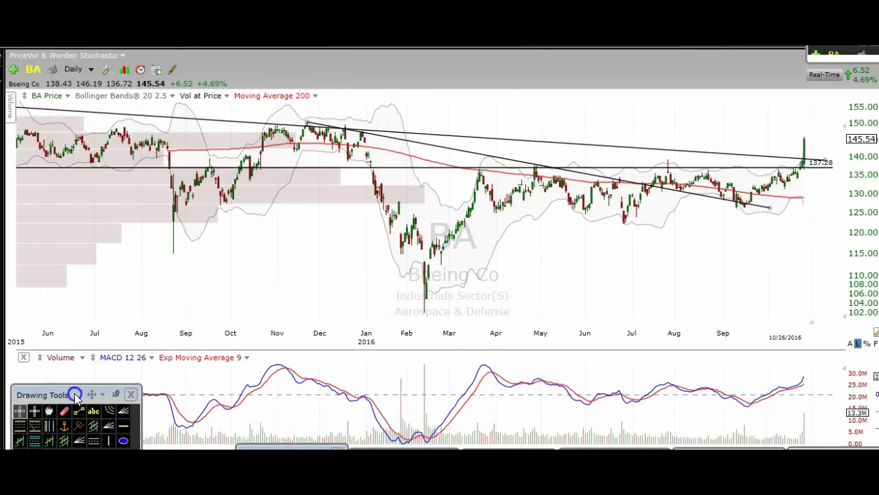
left_click(123, 424)
left_click(396, 127)
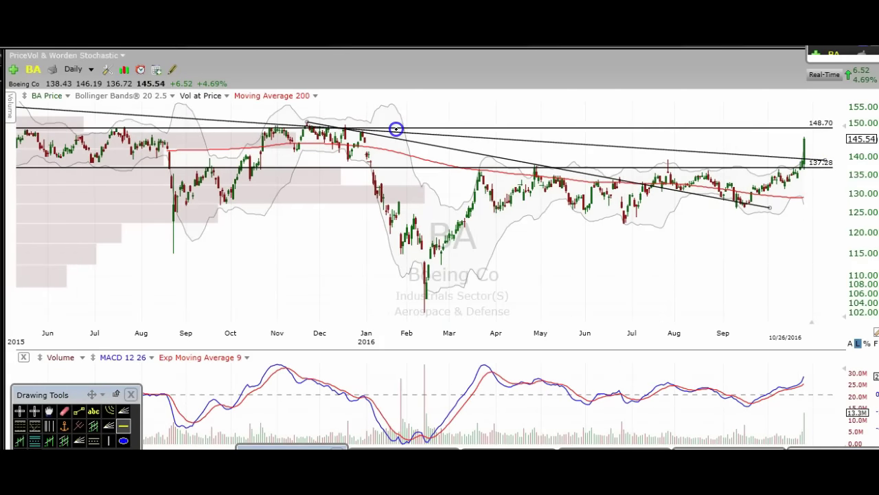
left_click_drag(396, 128, 396, 126)
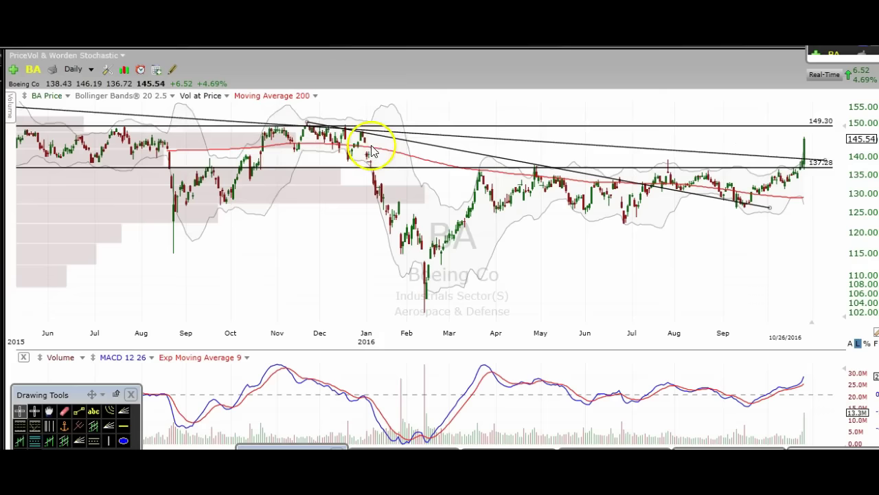
scroll(143, 159, "down", 2)
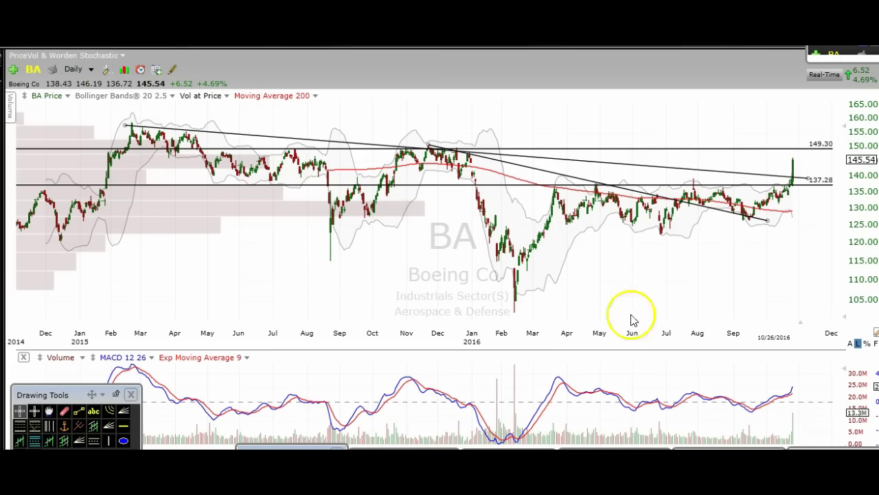
Switch to The Trading Analyst website and look through its home page down to the testimonials
left_click(419, 416)
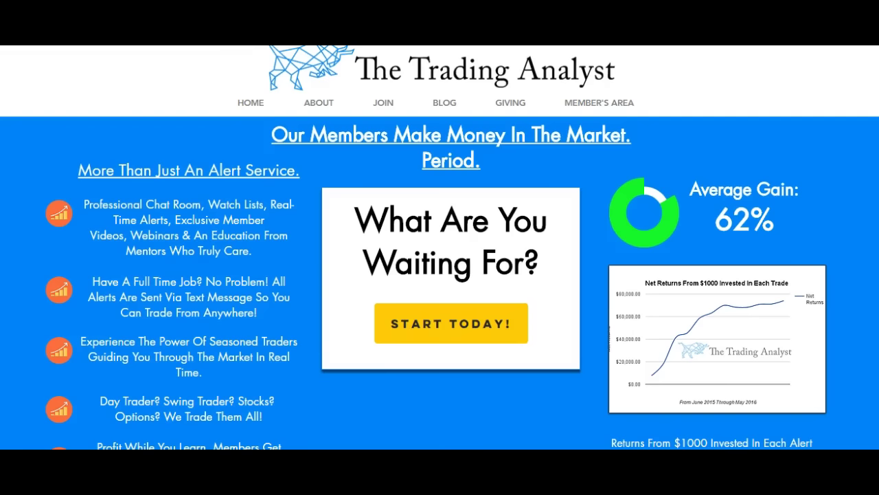
scroll(439, 247, "down", 10)
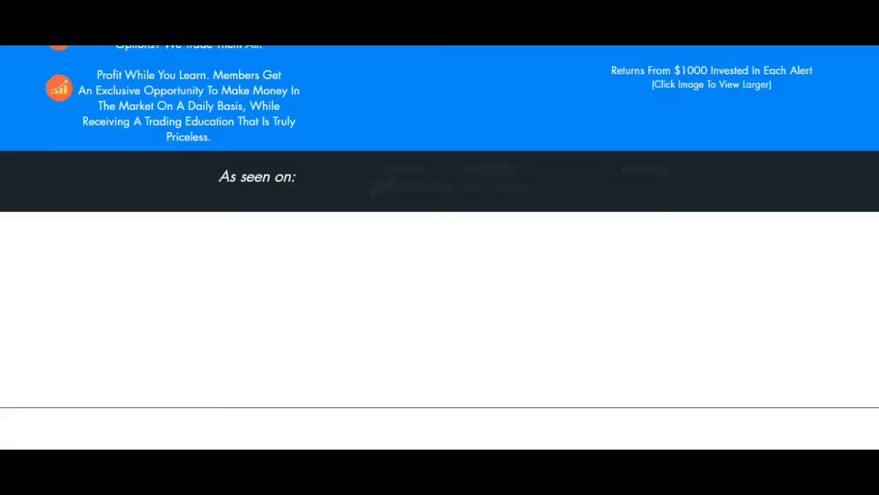
scroll(440, 247, "down", 10)
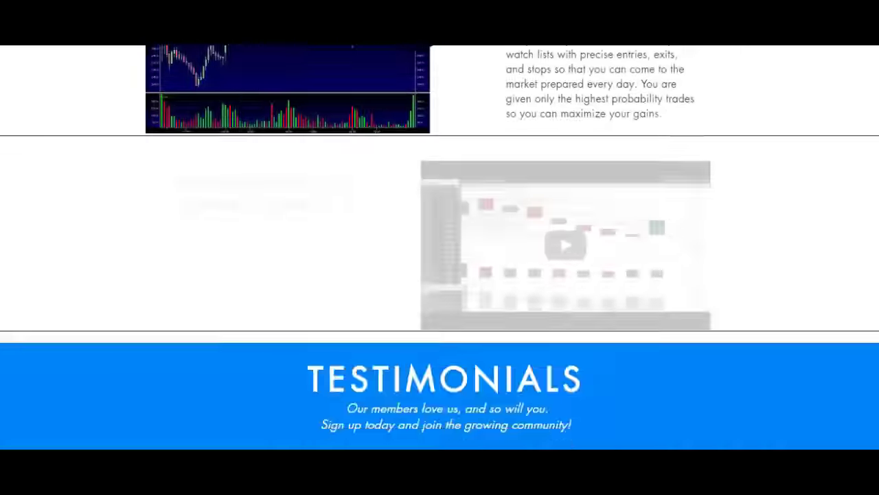